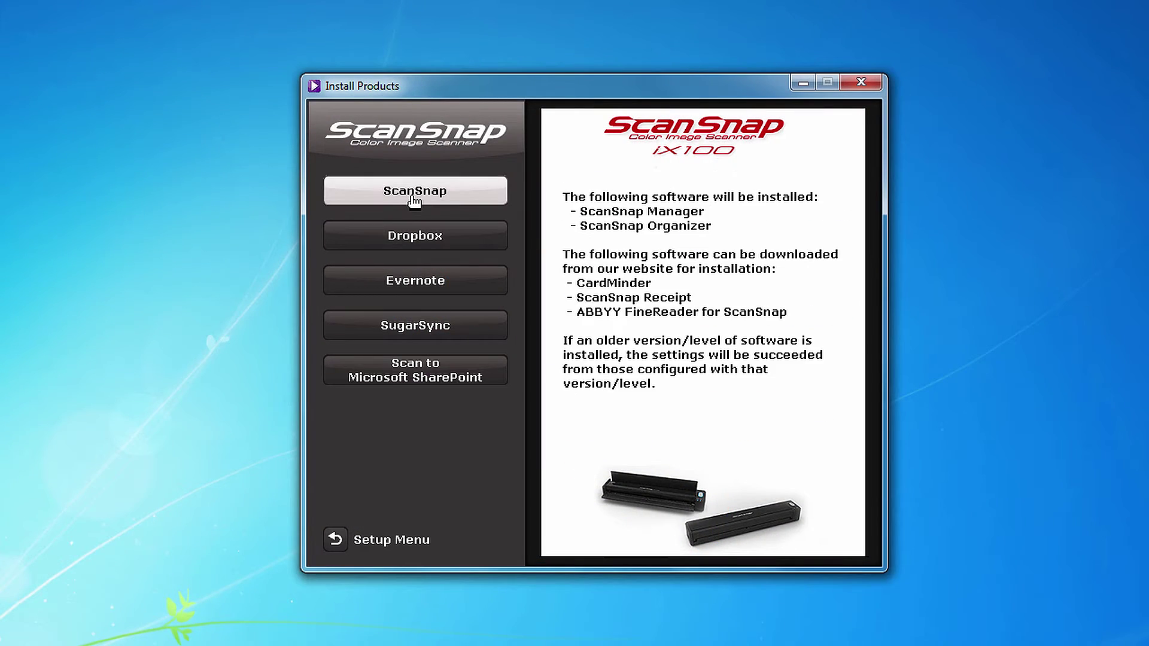
Step: Install the ScanSnap software using the Typical setup type
click(414, 199)
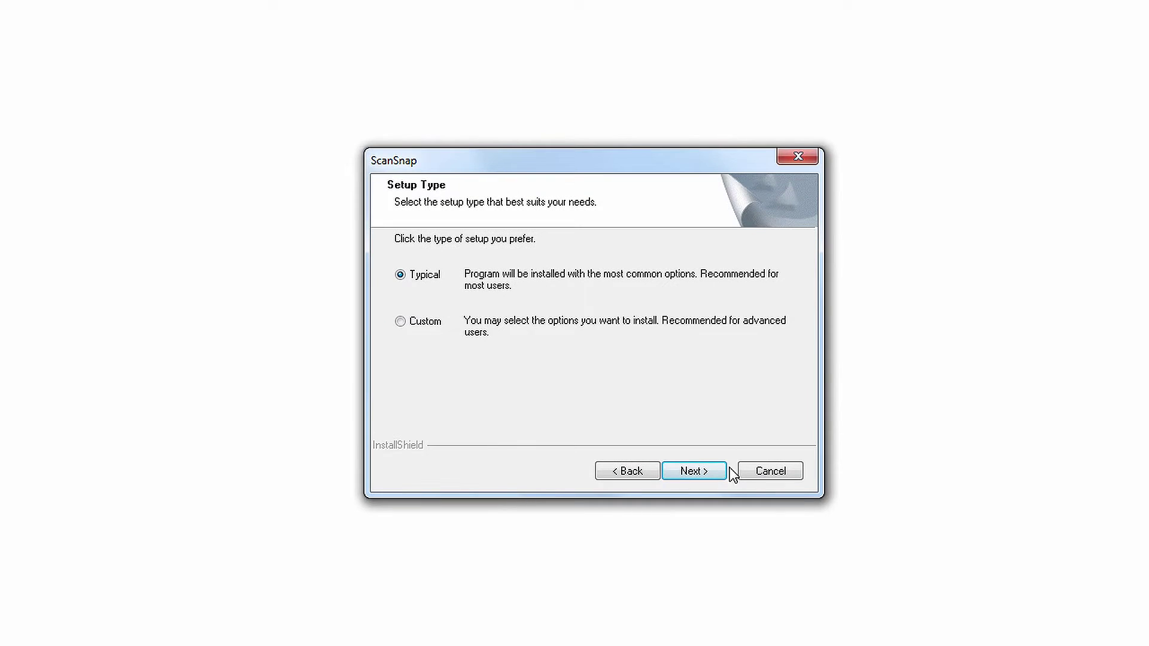
click(725, 478)
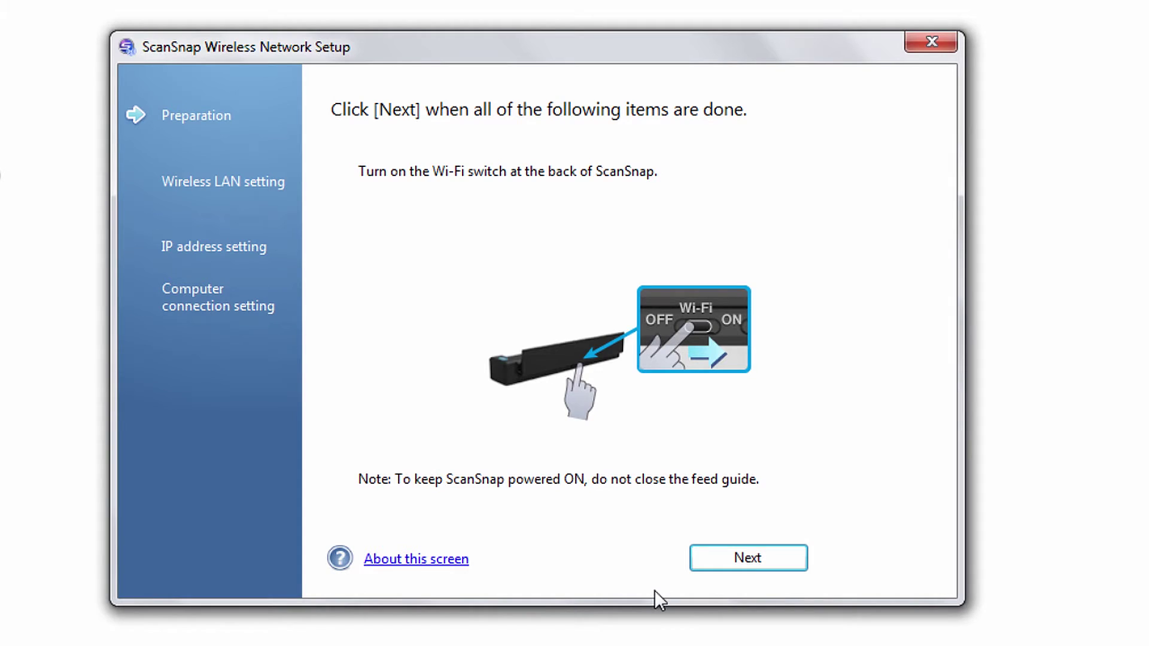
Step: Confirm the scanner's Wi-Fi is on and connect it to the existing 'night' network
click(715, 558)
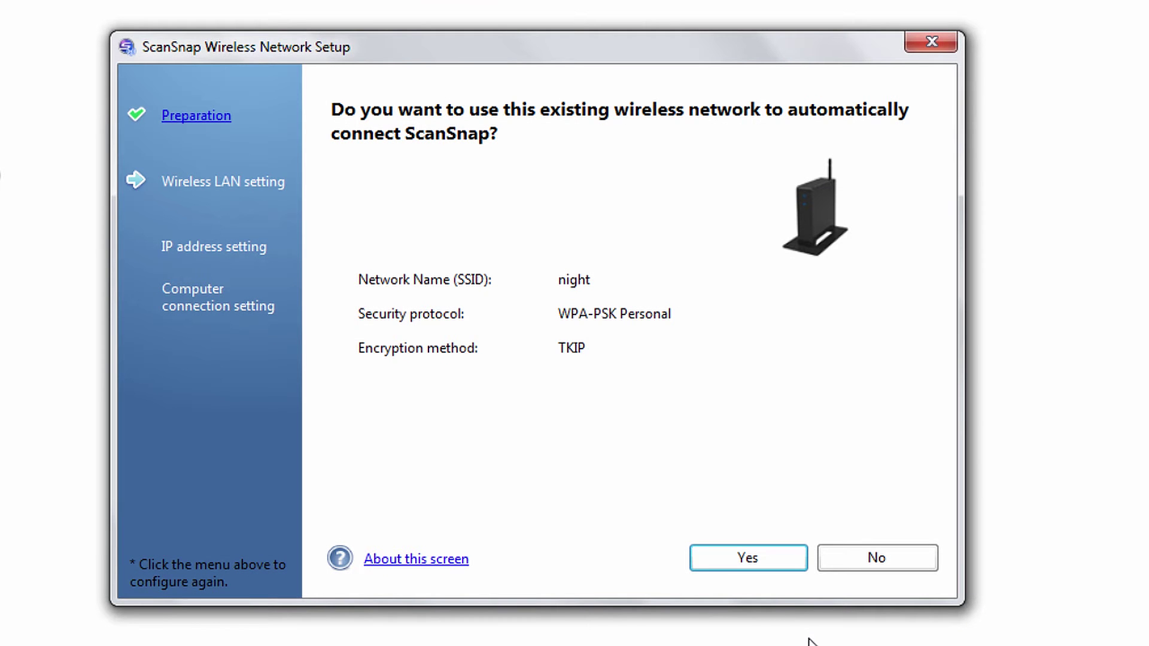
click(753, 557)
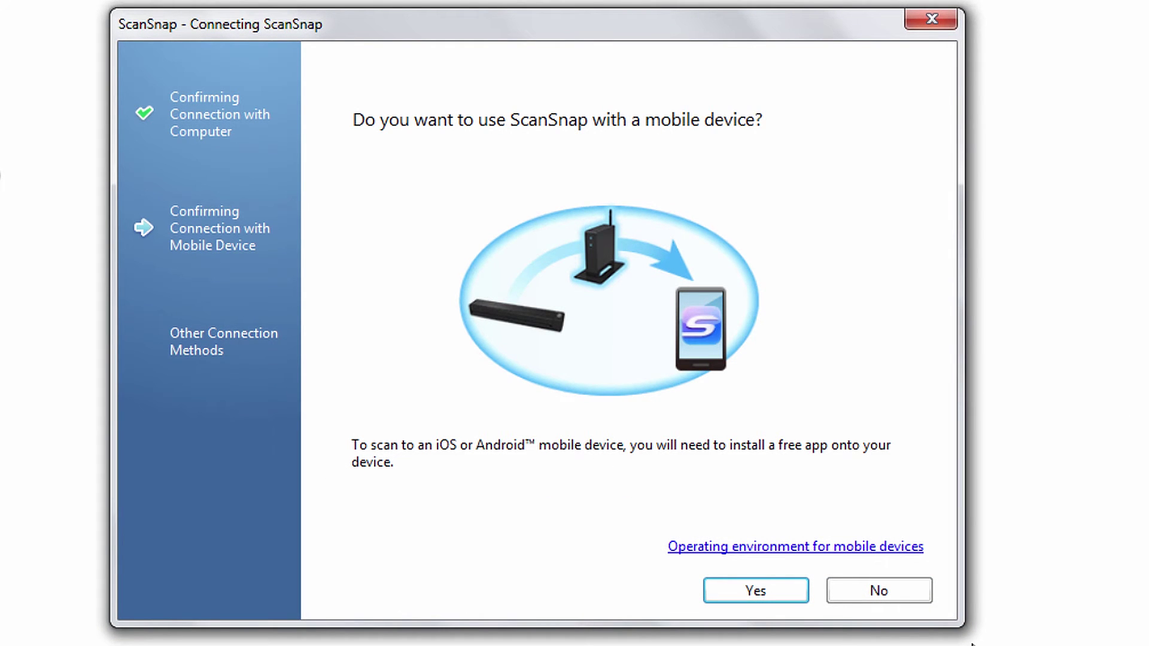
Step: Answer the mobile-device question to reach the Direct Connect mode page
click(896, 594)
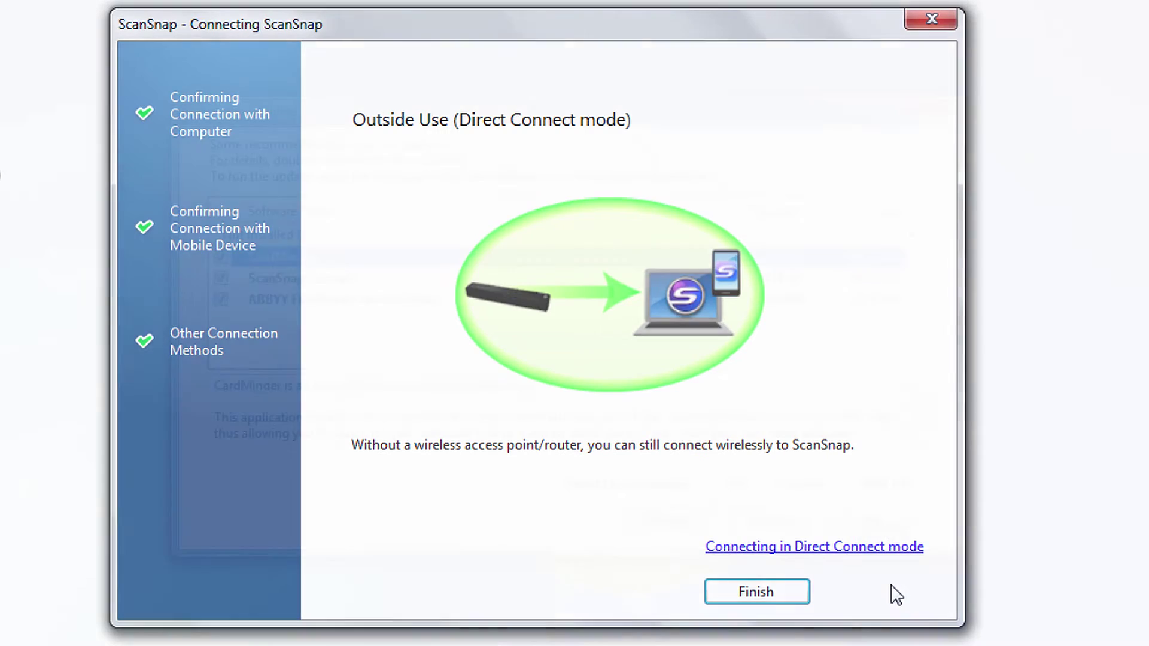